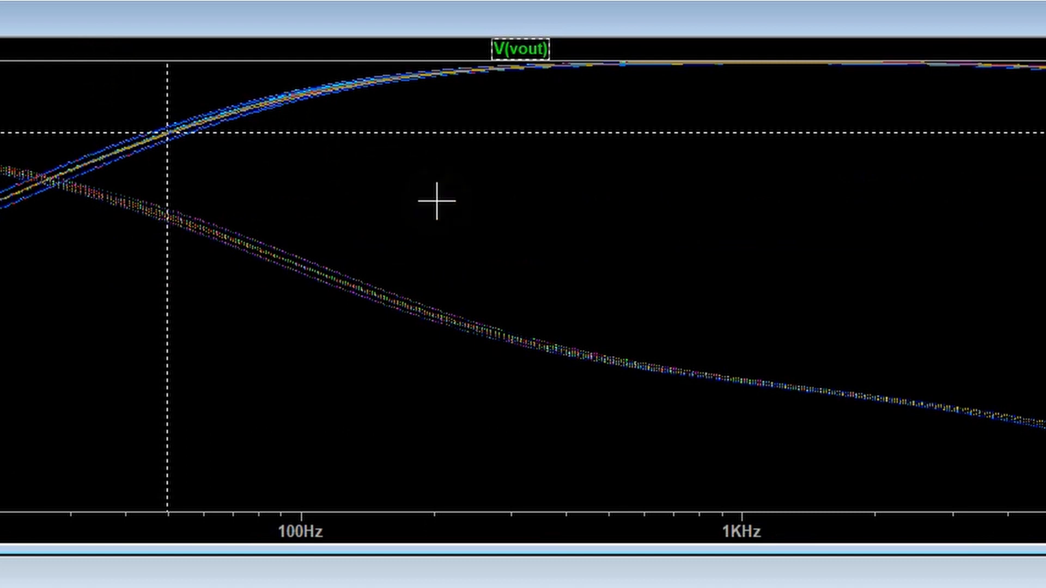
# Examine the list of selectable simulation steps down to the last run, leaving the displayed selection unapplied.
pyautogui.rightClick(437, 201)
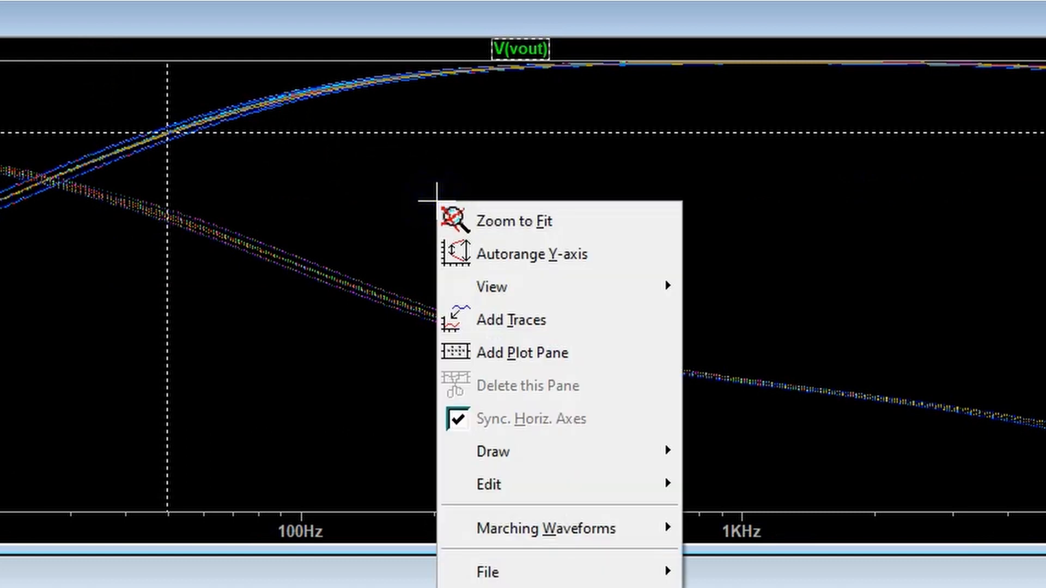
pyautogui.moveTo(504, 291)
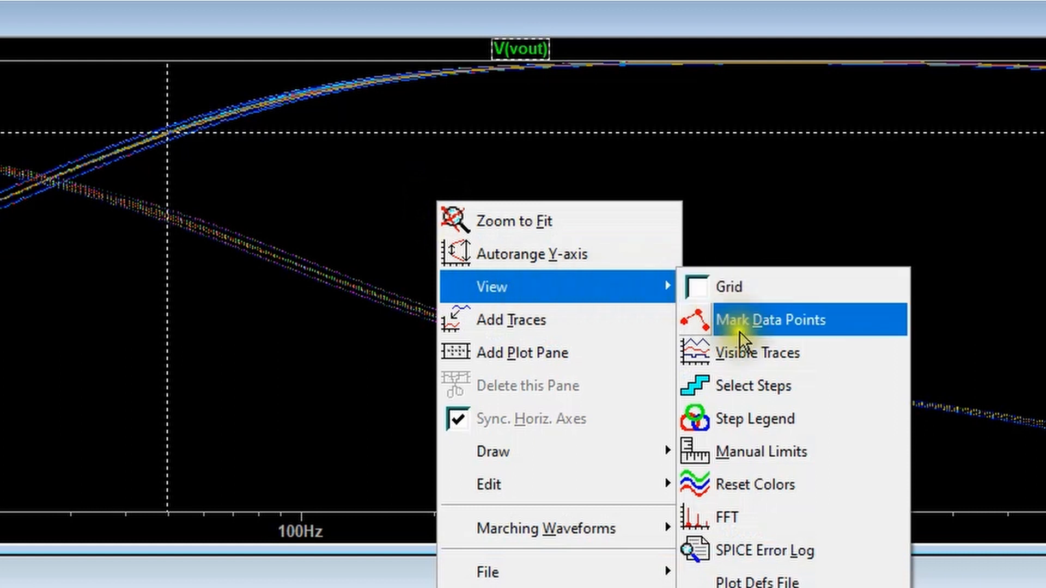
pyautogui.click(807, 386)
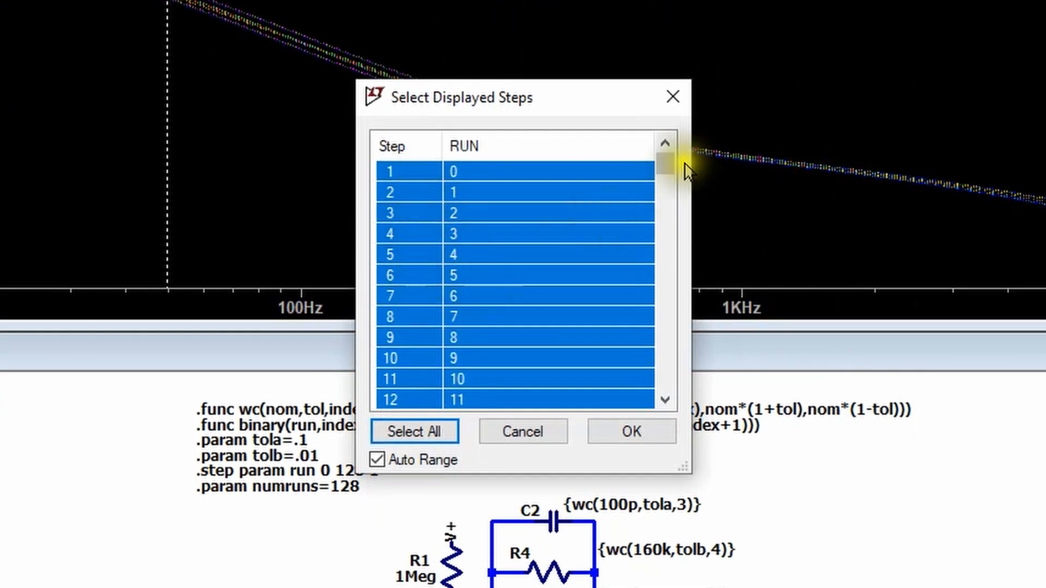
pyautogui.moveTo(669, 172); pyautogui.dragTo(671, 394)
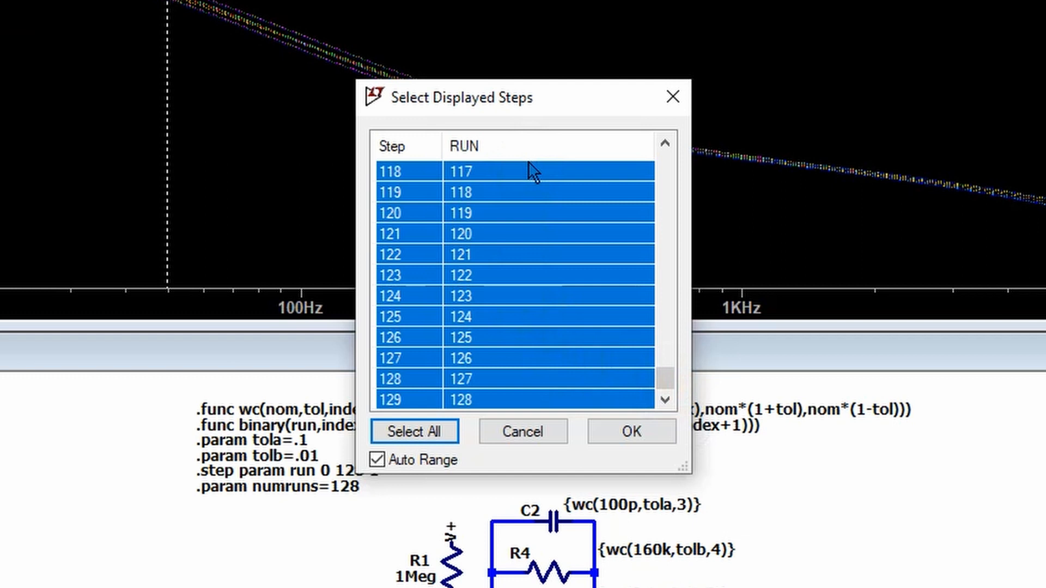
pyautogui.click(508, 401)
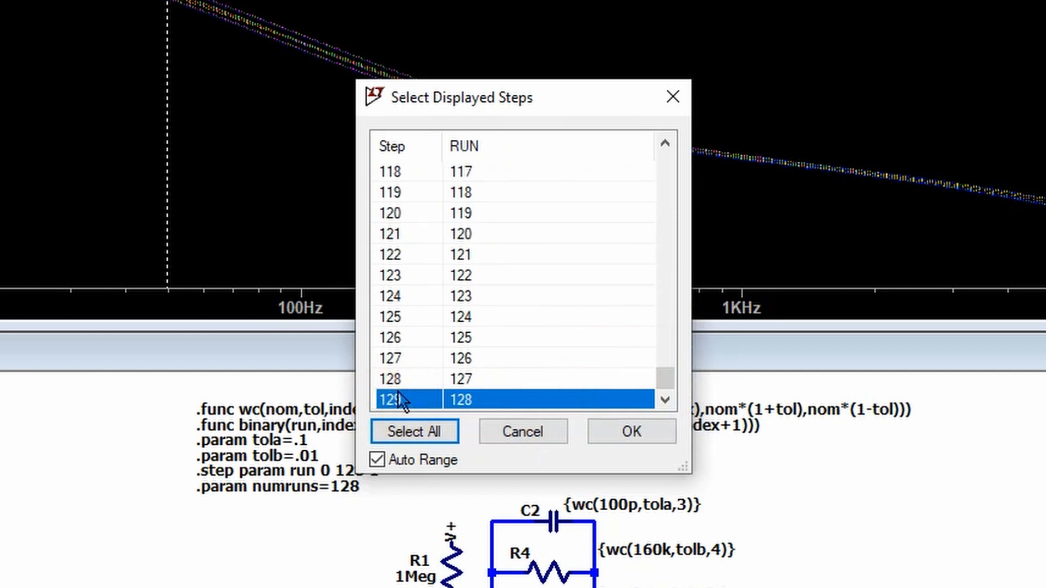
pyautogui.click(522, 433)
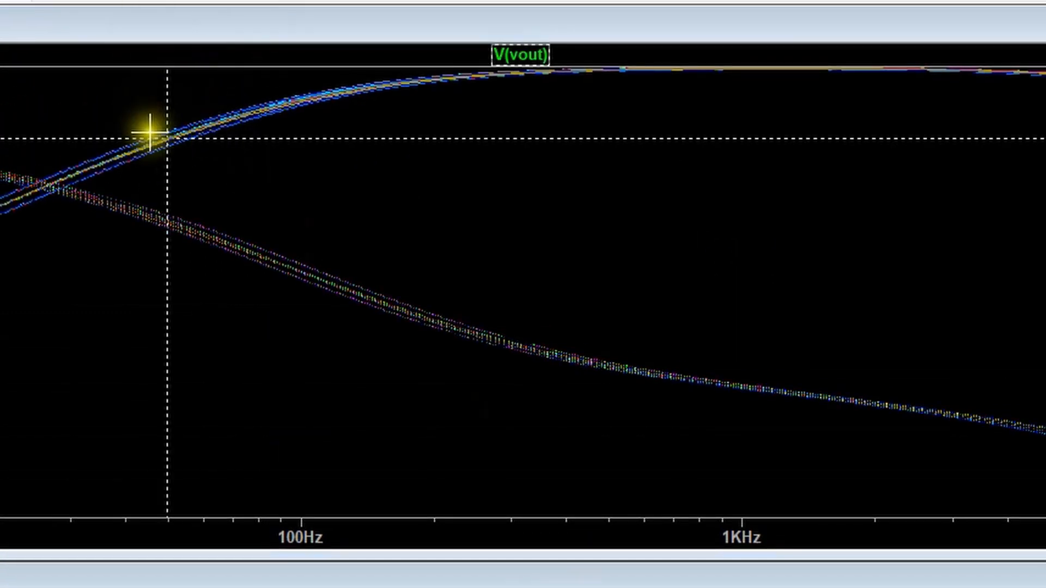
# Zoom in on the V(vout) traces near 49.4 Hz and identify with the cursor which runs give the lowest and highest magnitude.
pyautogui.moveTo(144, 112); pyautogui.dragTo(222, 180)
pyautogui.click(287, 311)
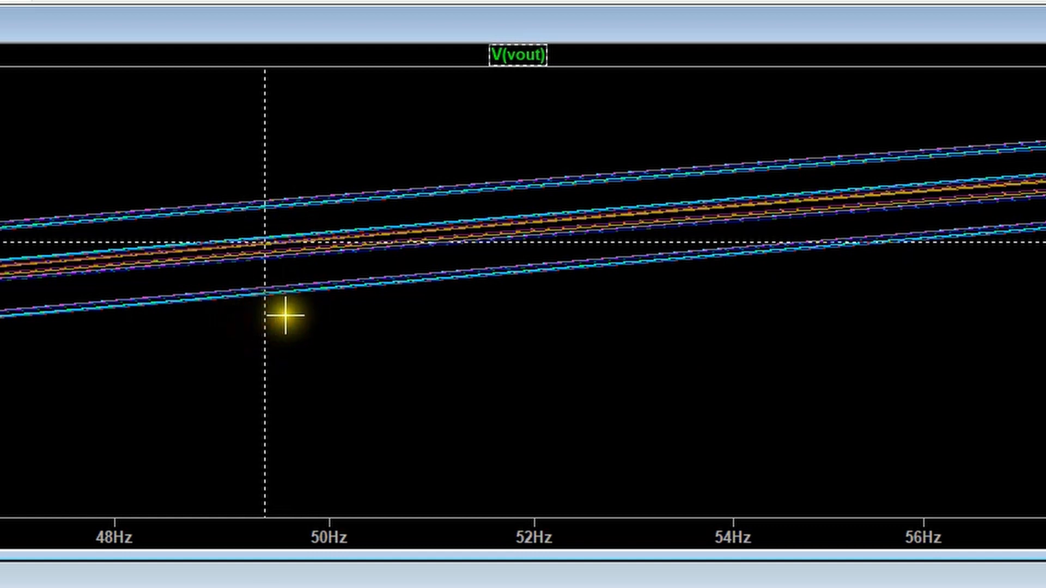
pyautogui.moveTo(248, 126); pyautogui.dragTo(299, 371)
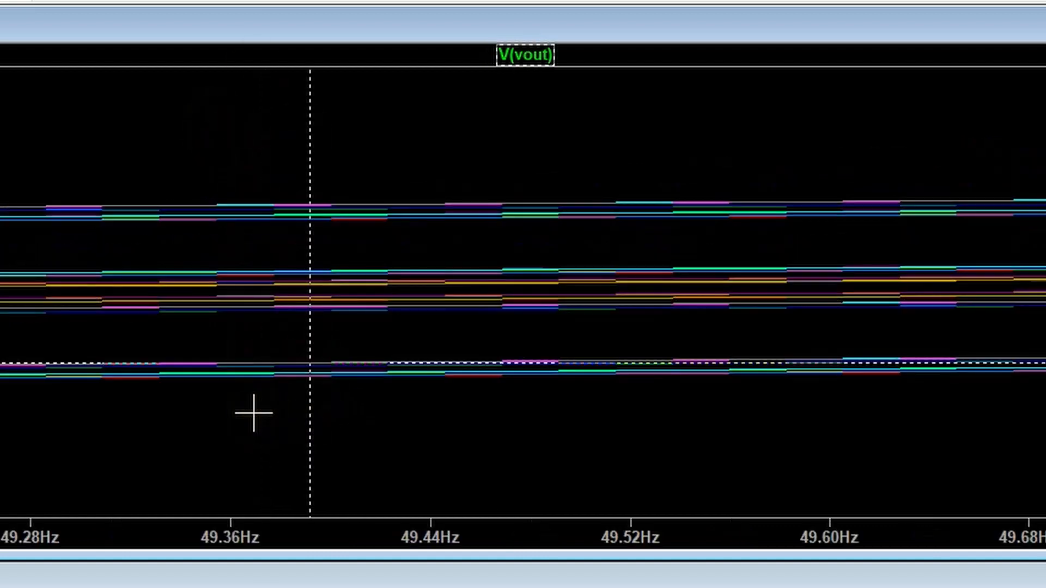
pyautogui.click(310, 376)
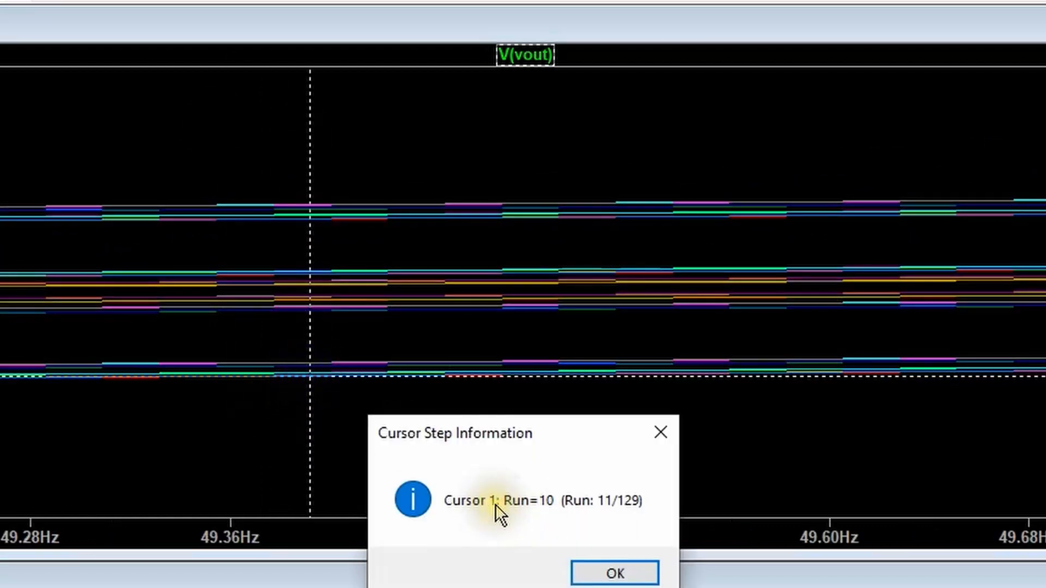
pyautogui.click(606, 576)
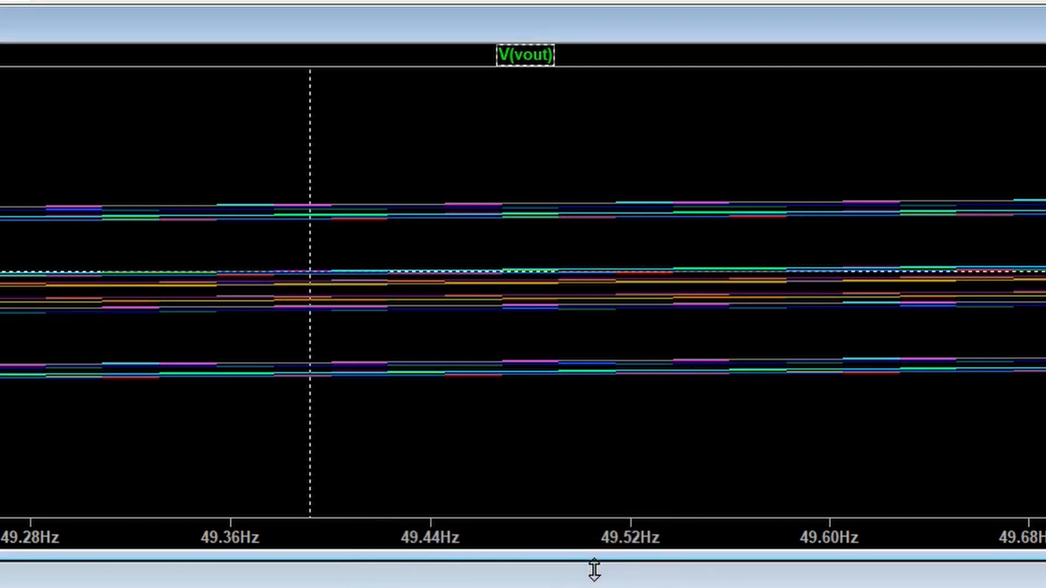
pyautogui.click(323, 206)
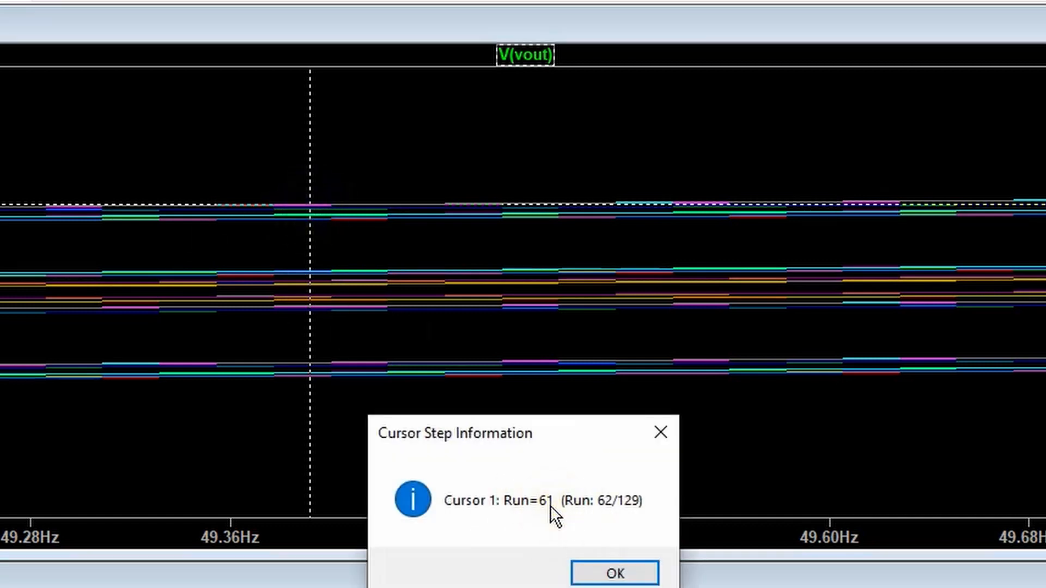
pyautogui.click(614, 573)
# Display only the V(vout) traces for runs 10, 61 and 128, and zoom in on them around 50 Hz.
pyautogui.rightClick(511, 439)
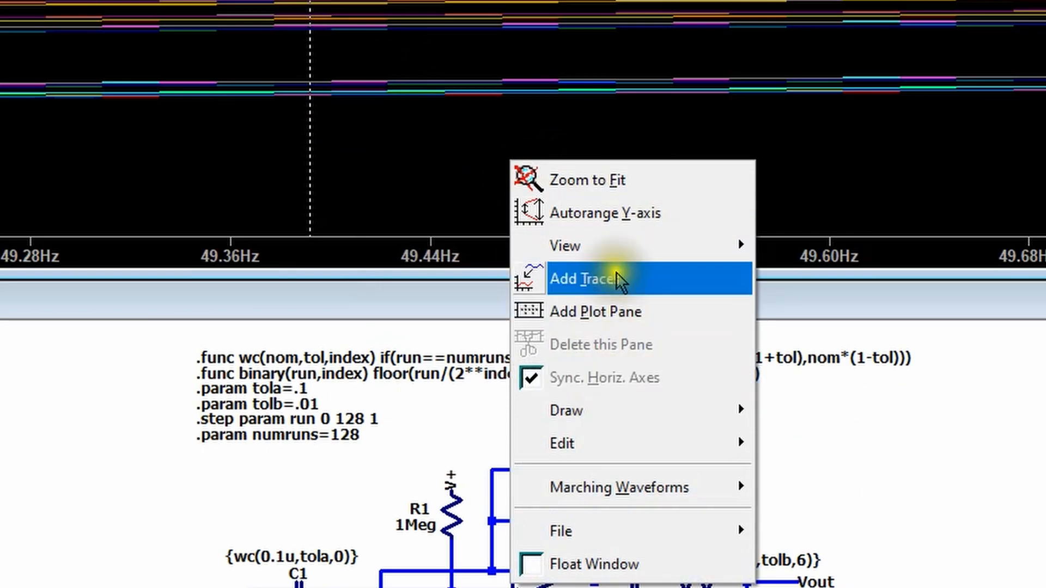
pyautogui.moveTo(730, 527)
pyautogui.click(796, 347)
pyautogui.moveTo(665, 114)
pyautogui.mouseDown()
pyautogui.moveTo(669, 351)
pyautogui.moveTo(681, 230)
pyautogui.moveTo(665, 214)
pyautogui.moveTo(676, 121)
pyautogui.mouseUp()
pyautogui.click(401, 351)
pyautogui.click(460, 223)
pyautogui.click(460, 182)
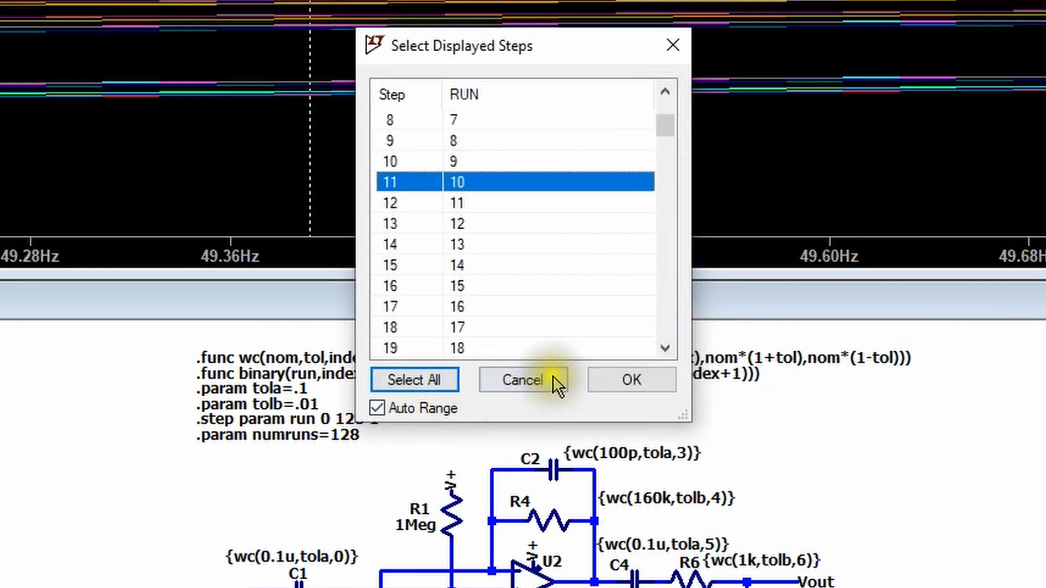
pyautogui.click(631, 380)
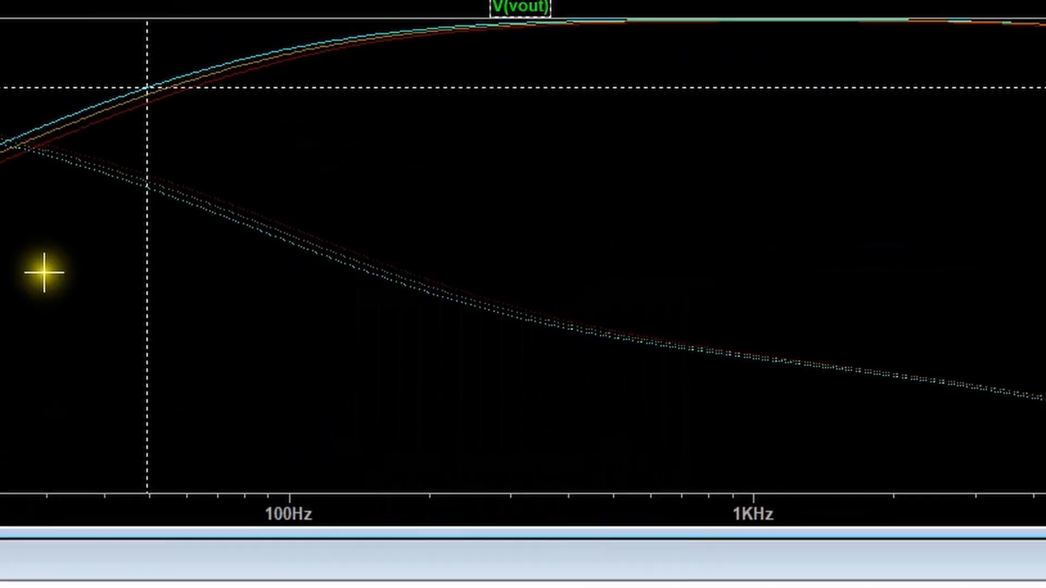
pyautogui.moveTo(56, 103); pyautogui.dragTo(184, 158)
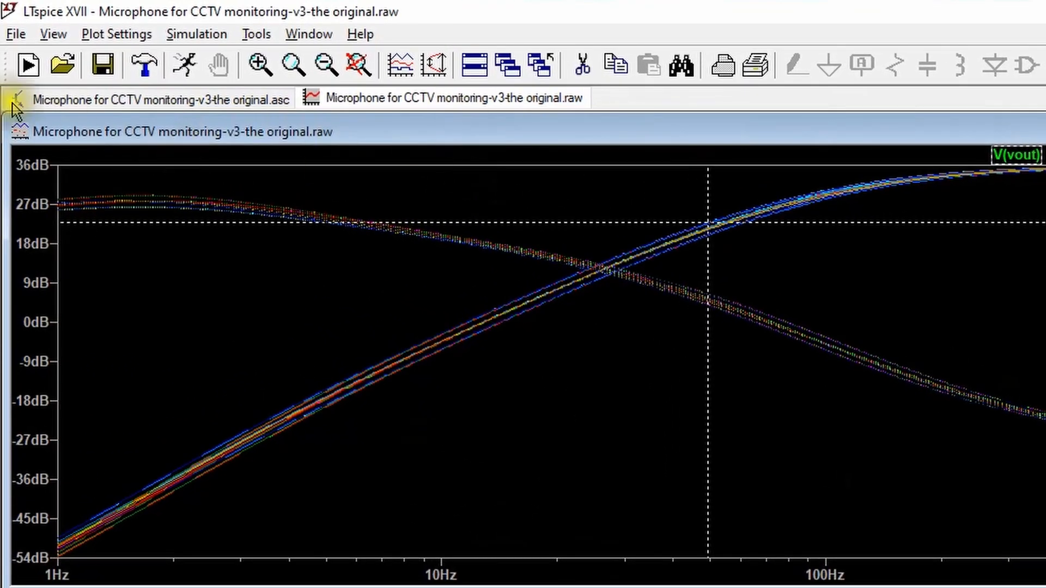
# Export V(vout) as text in polar (dB,deg) format to "Microphone for CCTV monitoring-v3-the original.txt" in D:\_deleteMe.
pyautogui.click(16, 36)
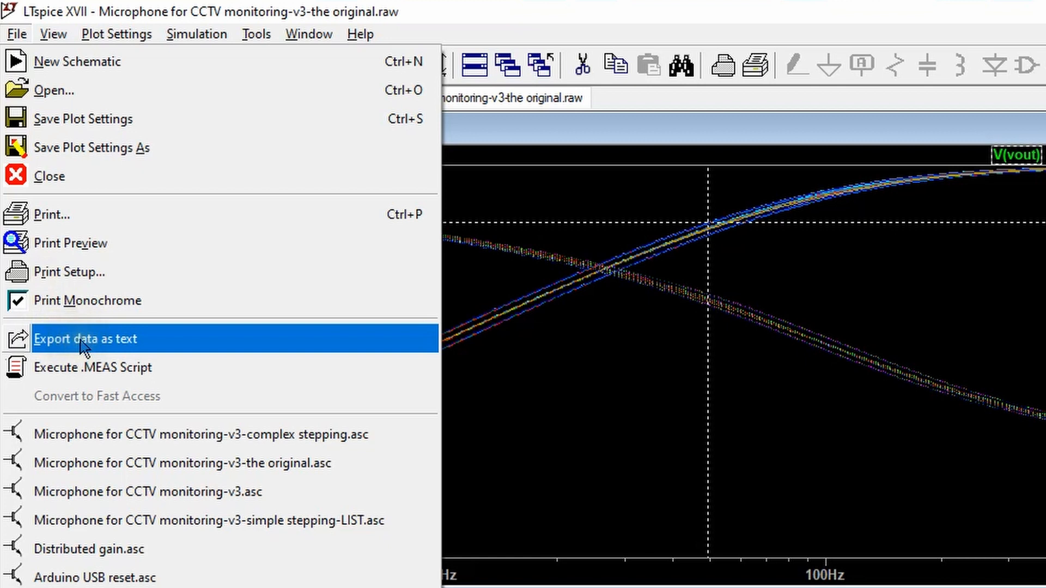
pyautogui.click(82, 342)
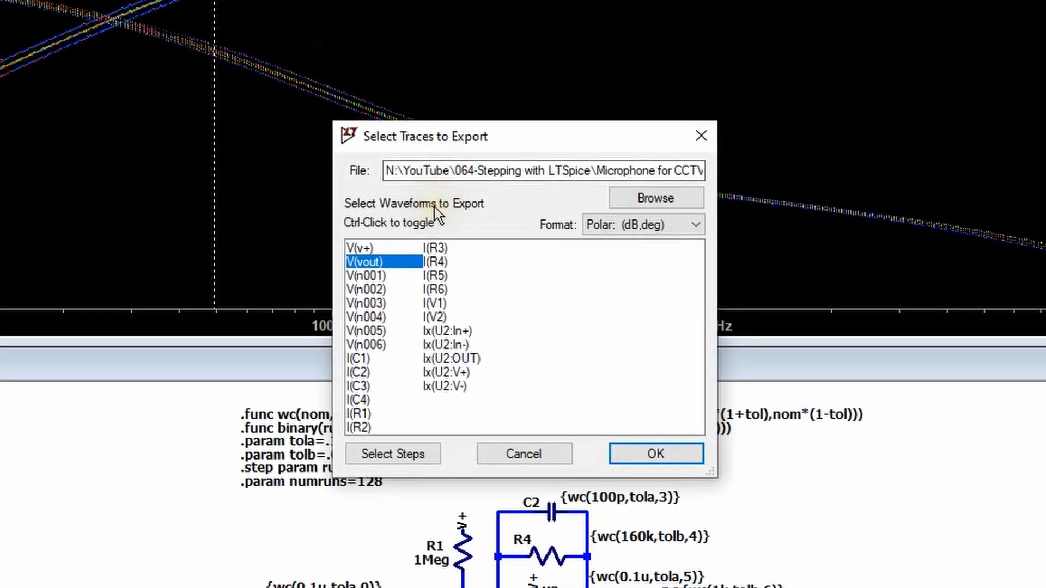
pyautogui.click(351, 266)
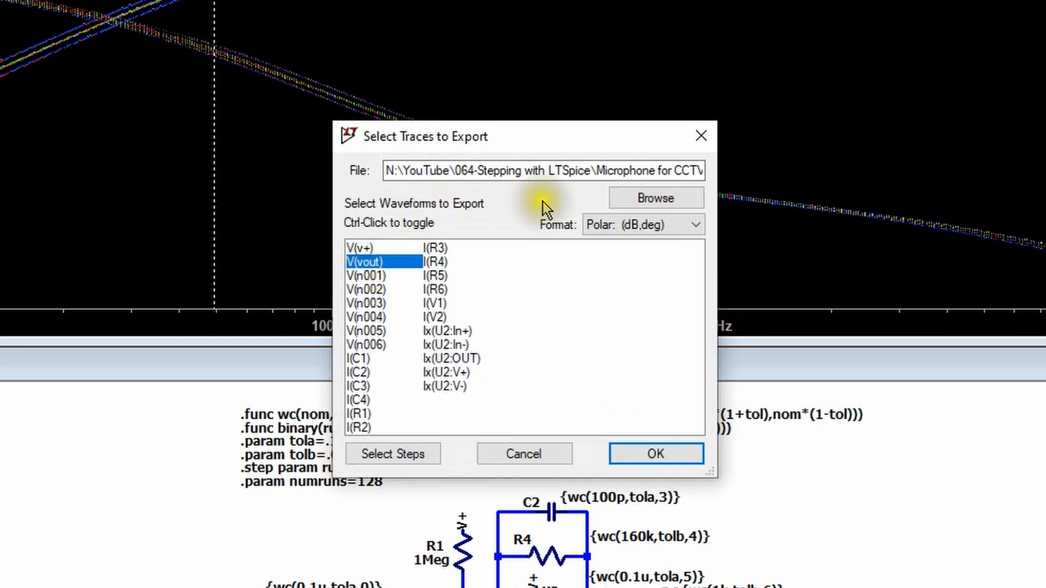
pyautogui.click(667, 171)
pyautogui.click(663, 198)
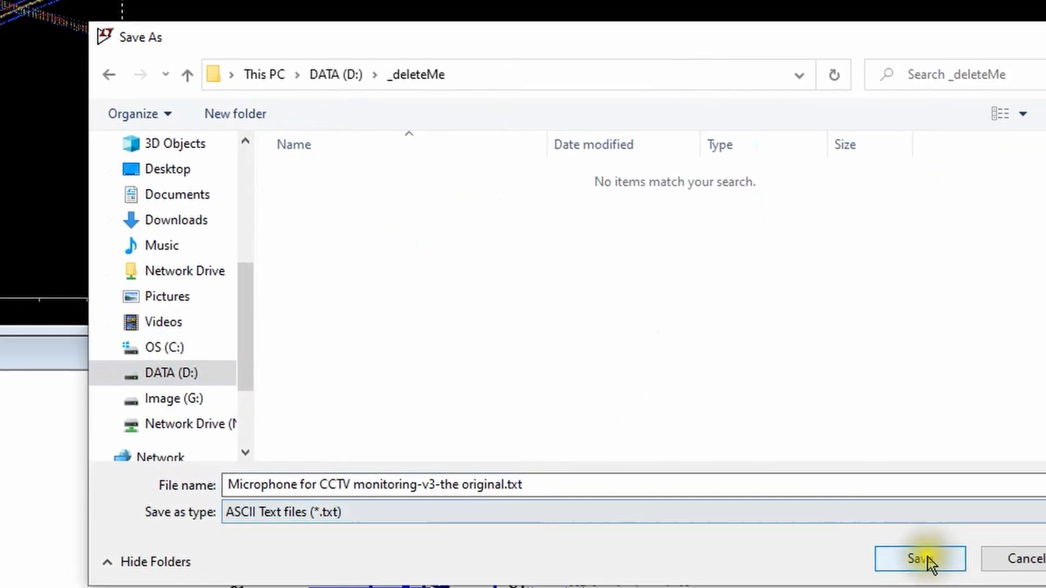
pyautogui.click(914, 562)
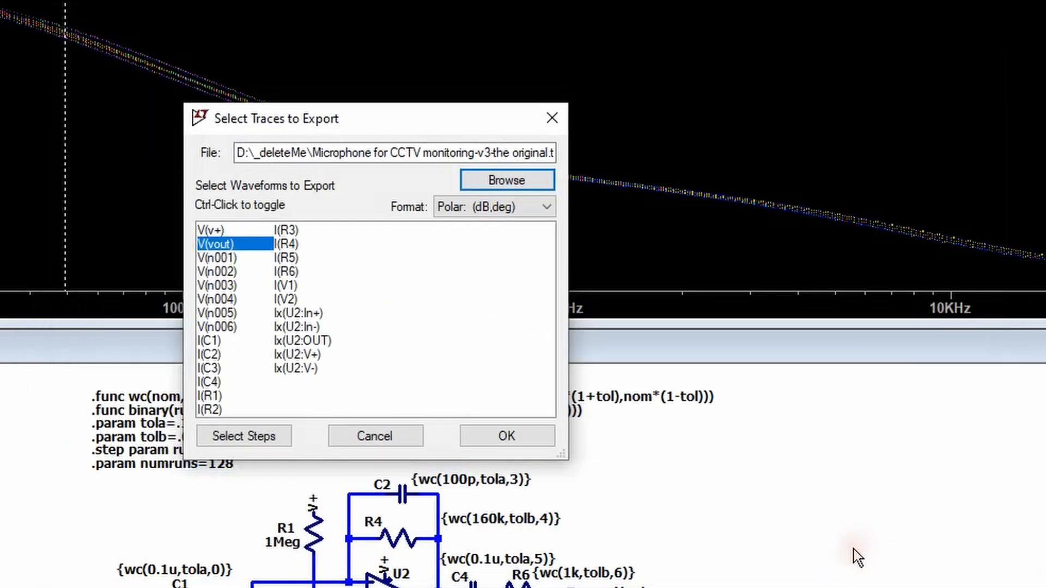
pyautogui.click(532, 437)
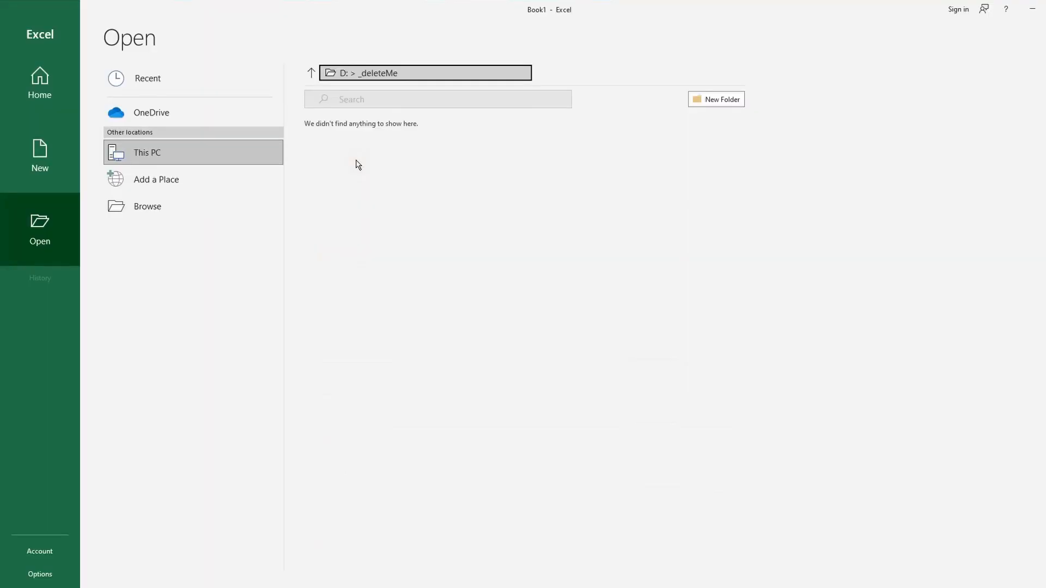
# In Excel, open the exported text file "Microphone for CCTV monitoring-v3-the original.txt" from D:\_deleteMe.
pyautogui.click(153, 208)
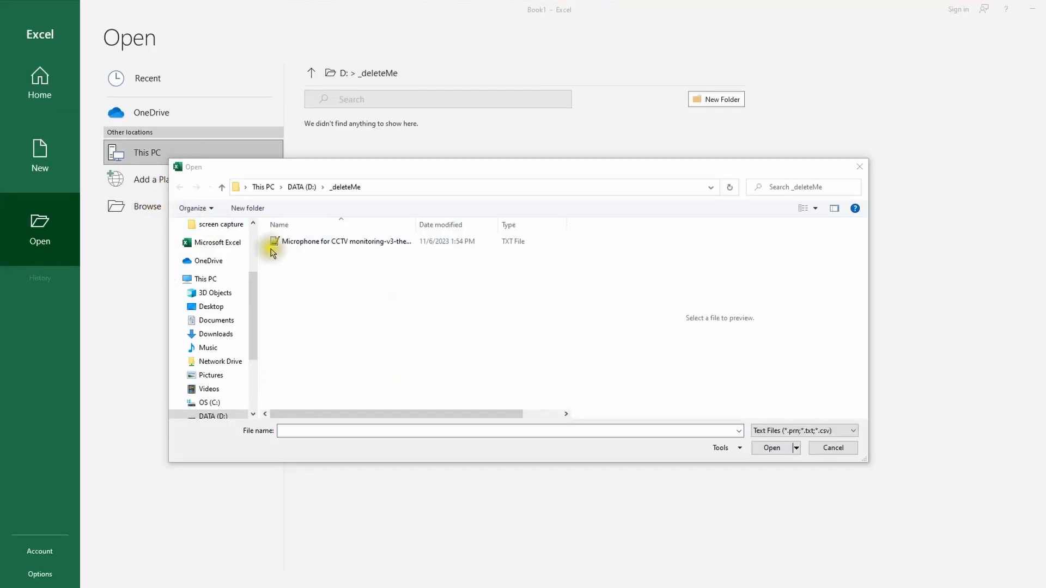
pyautogui.click(274, 242)
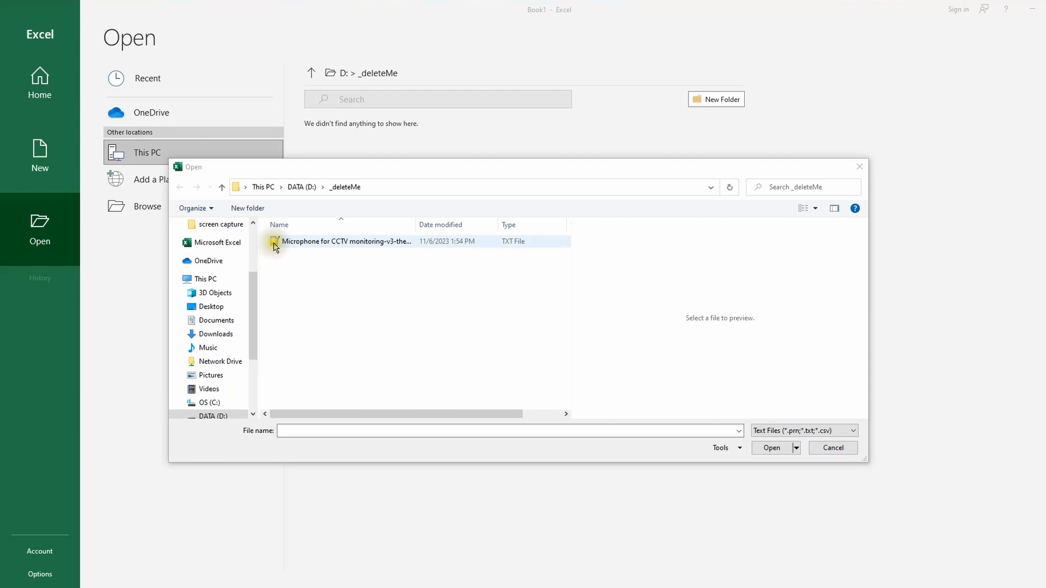
pyautogui.click(769, 450)
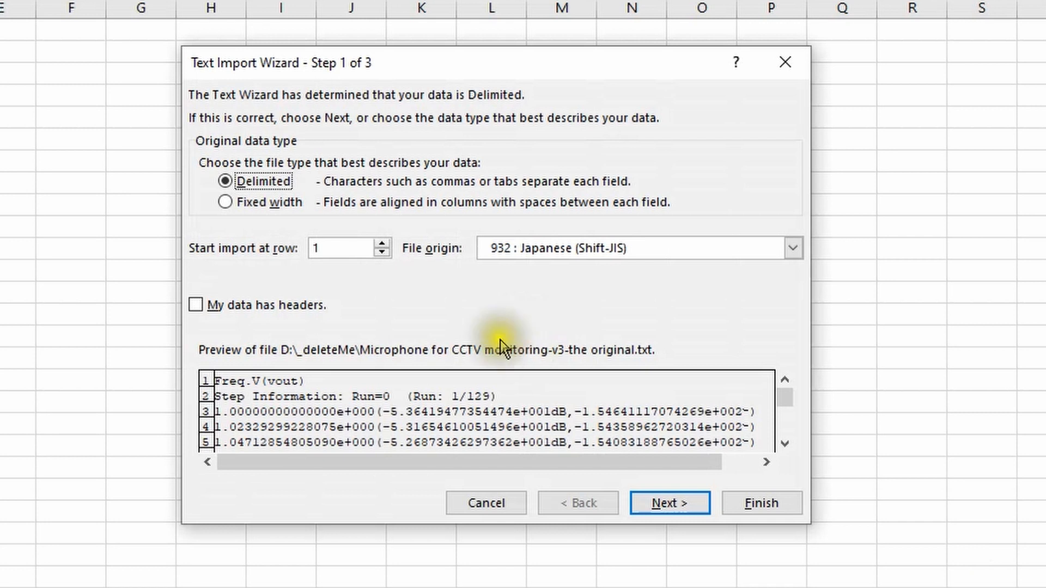
# Import the delimited text into the sheet, splitting it at tabs, commas and the custom delimiter "(".
pyautogui.click(665, 504)
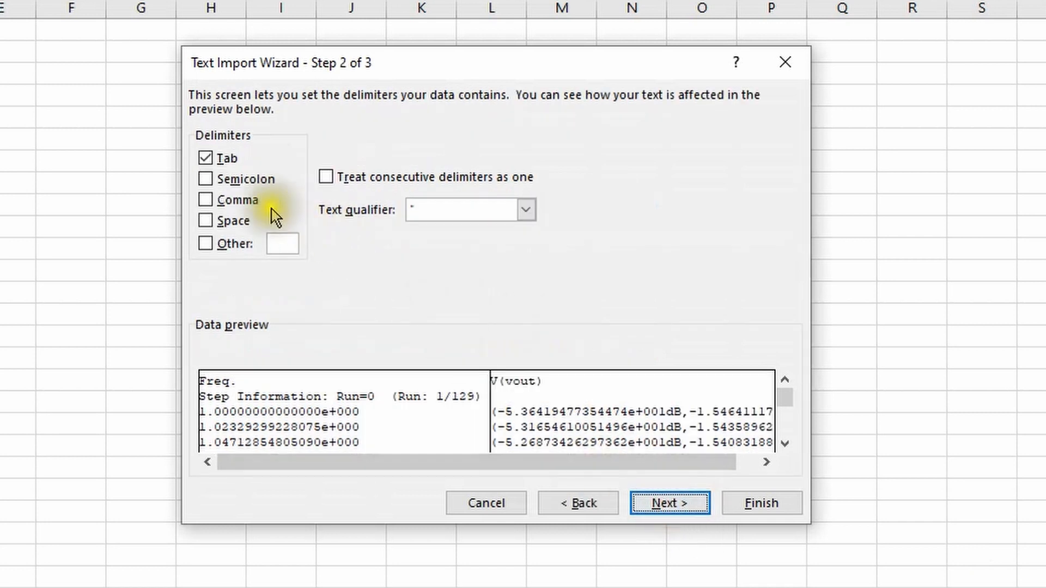
pyautogui.click(206, 200)
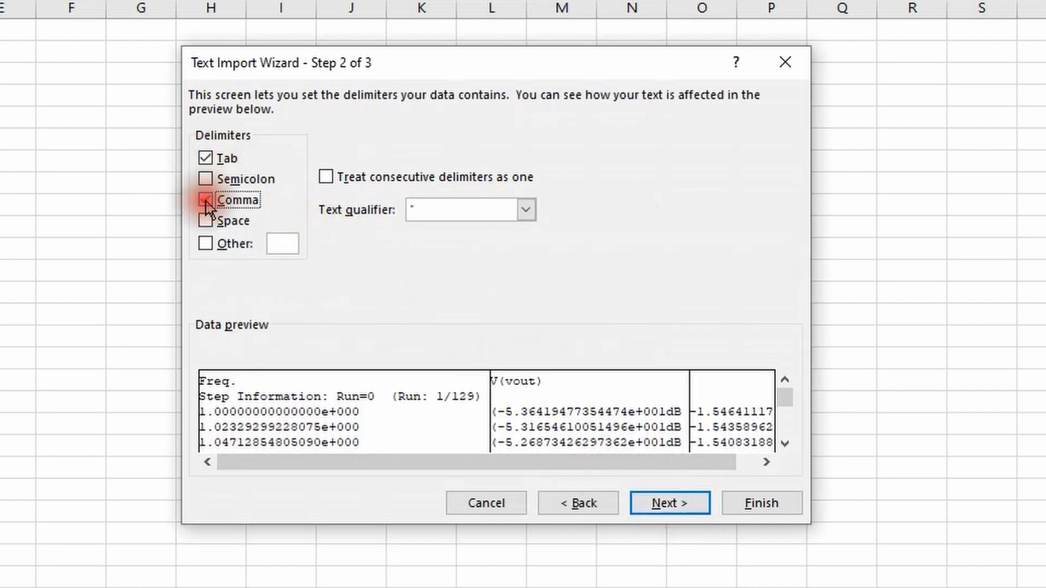
pyautogui.click(206, 245)
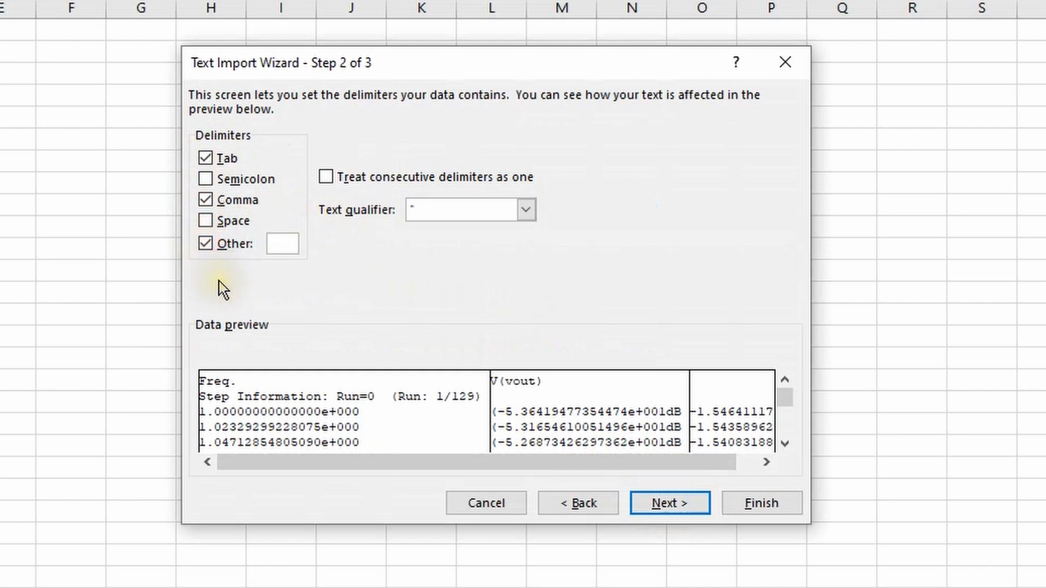
pyautogui.click(274, 243)
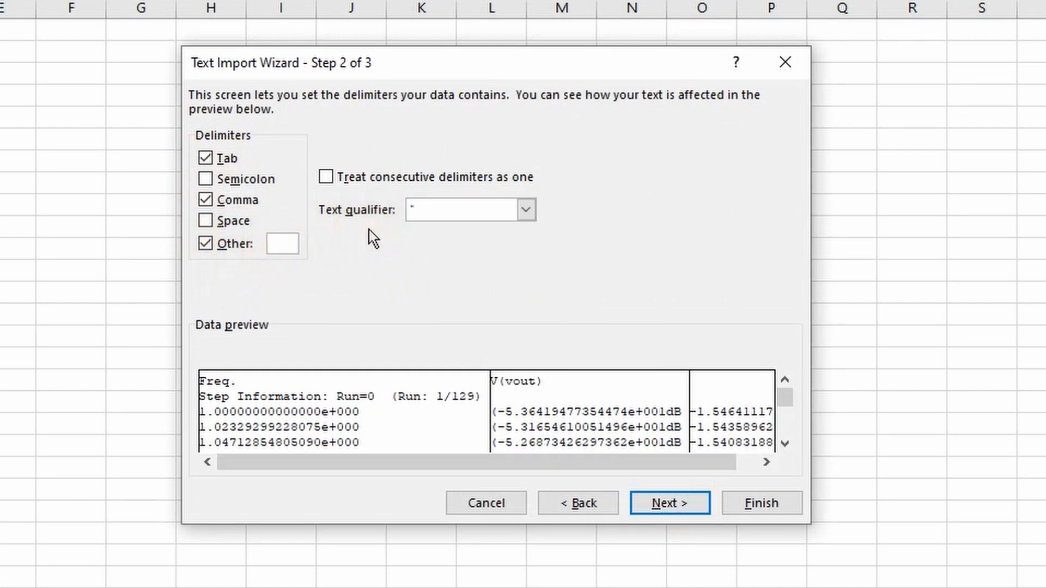
pyautogui.write('(')
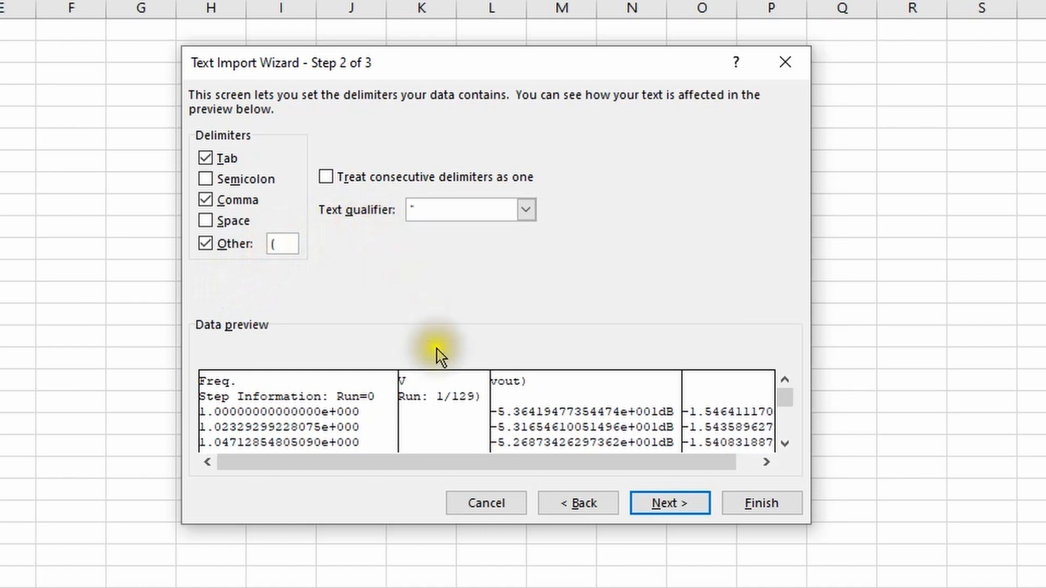
pyautogui.click(757, 506)
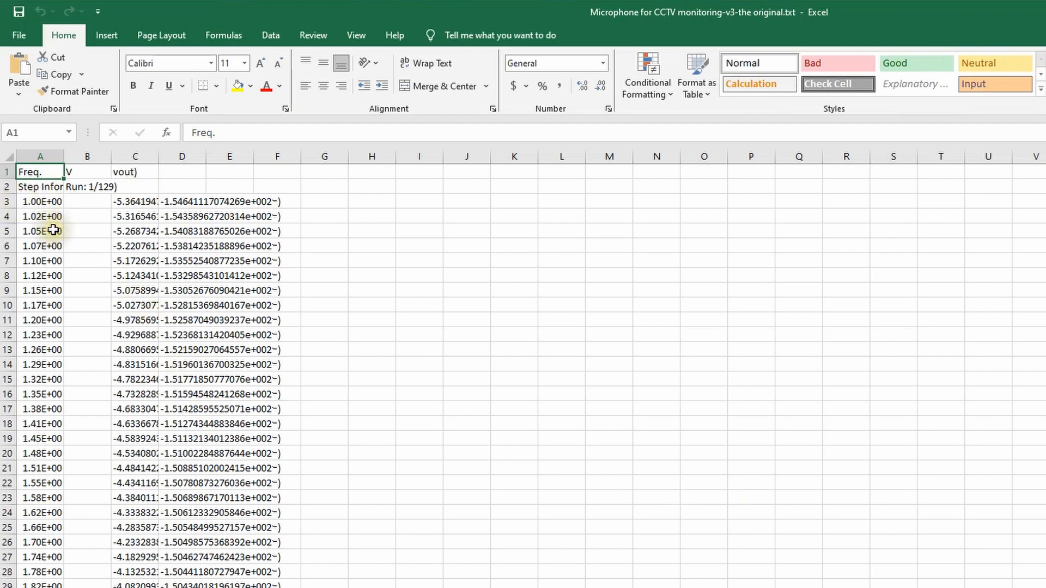
# Examine the imported frequency, magnitude and phase rows through the first run and into the second run's block.
pyautogui.scroll(-20, 53, 230)
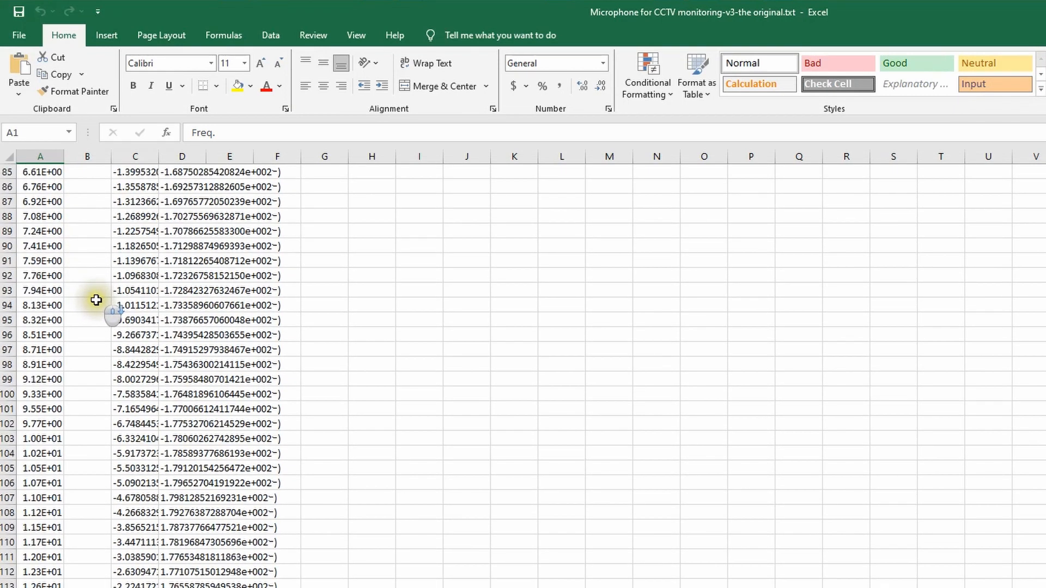
pyautogui.scroll(-20, 96, 301)
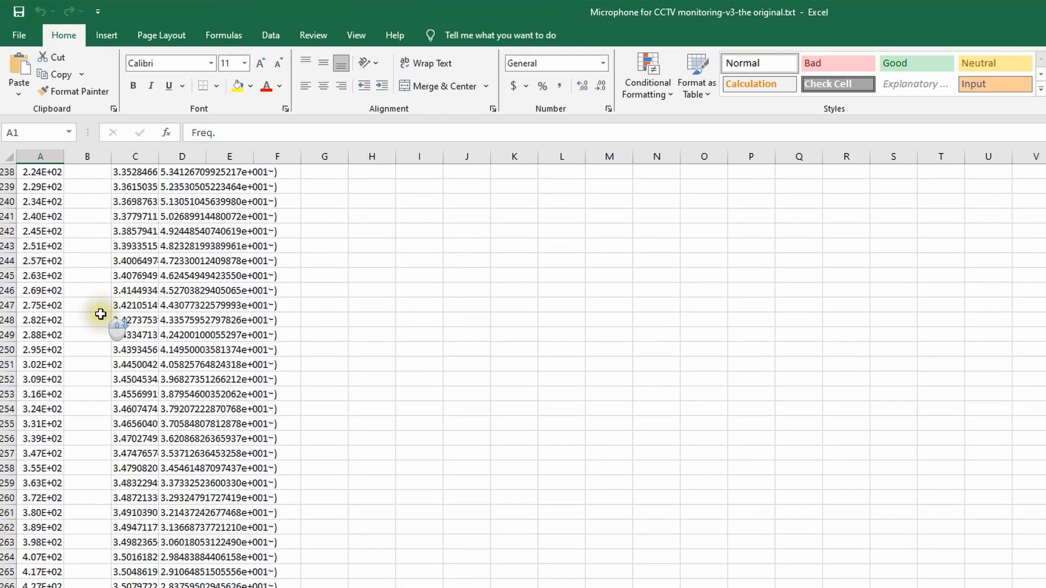
pyautogui.scroll(-20, 105, 315)
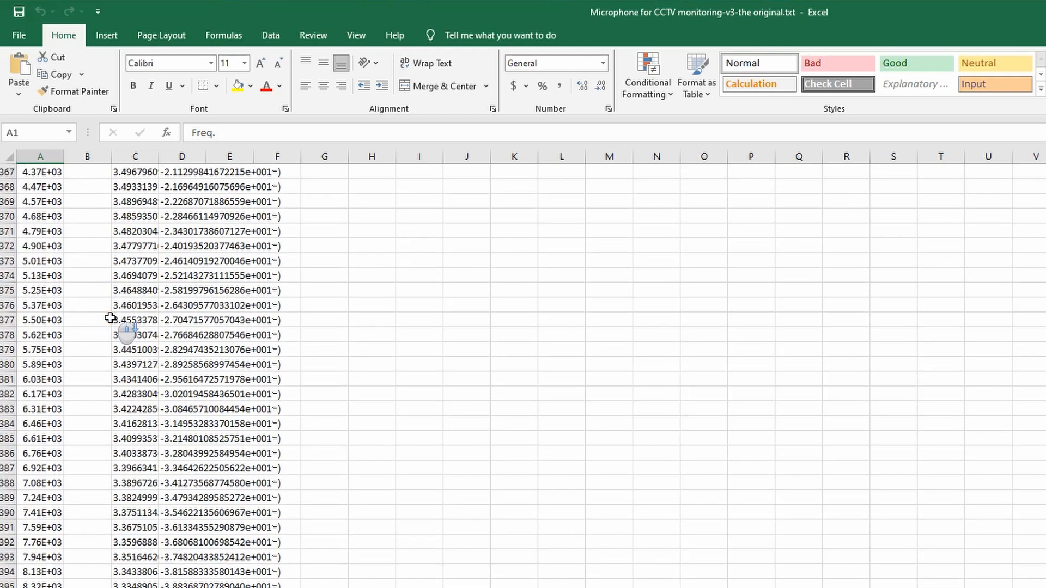
pyautogui.scroll(-20, 114, 320)
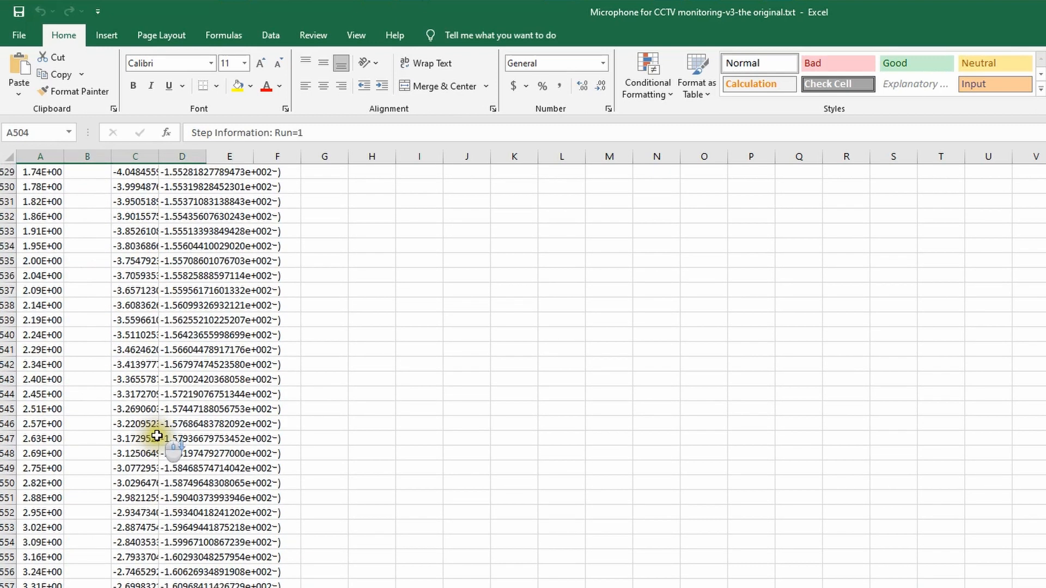
pyautogui.scroll(-20, 158, 436)
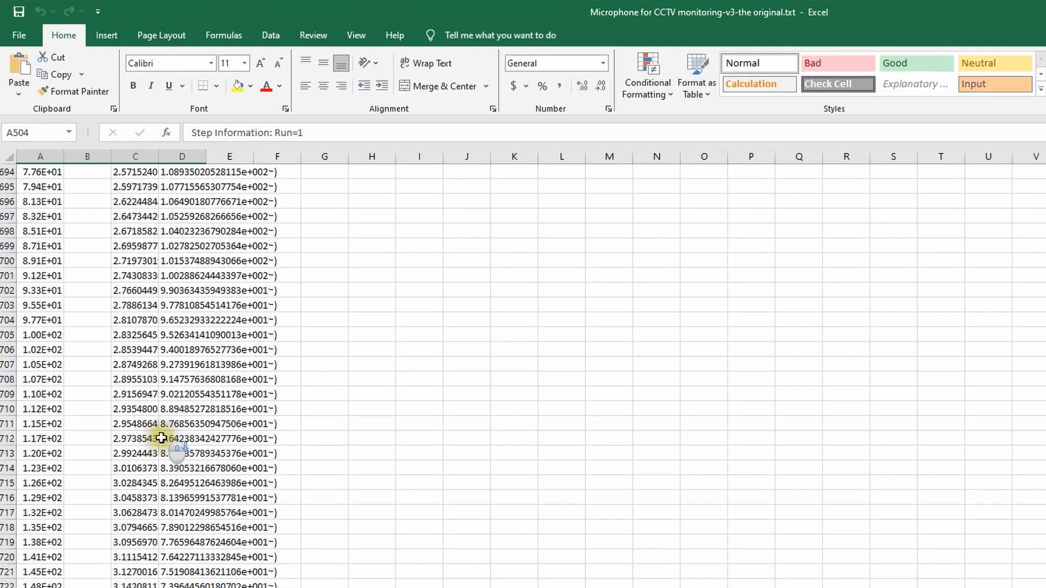
# Examine the remaining frequency, magnitude and phase rows of the second run toward the end of its block.
pyautogui.scroll(-19, 161, 438)
pyautogui.scroll(-20, 164, 439)
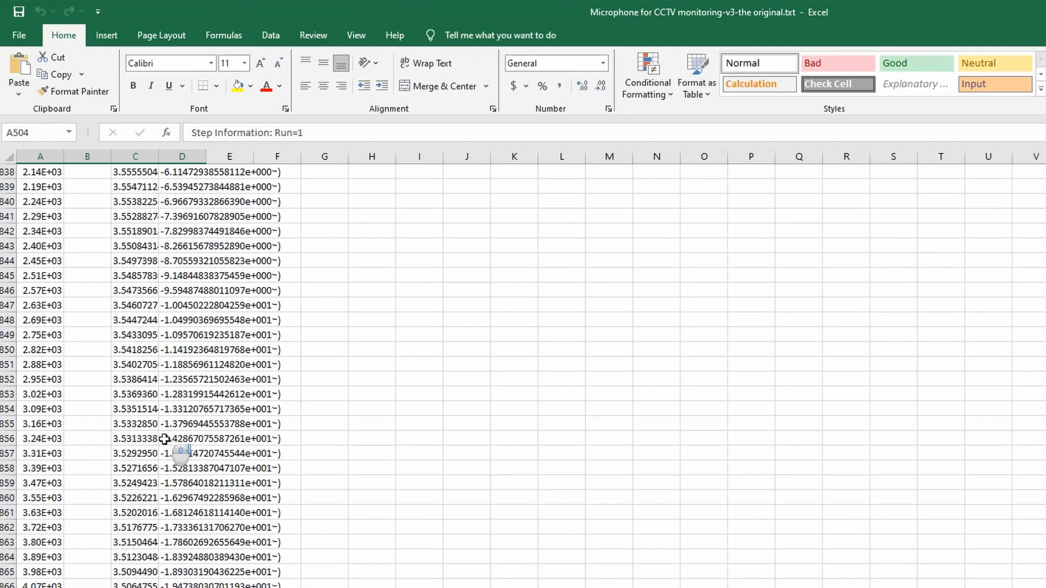
pyautogui.scroll(-15, 164, 441)
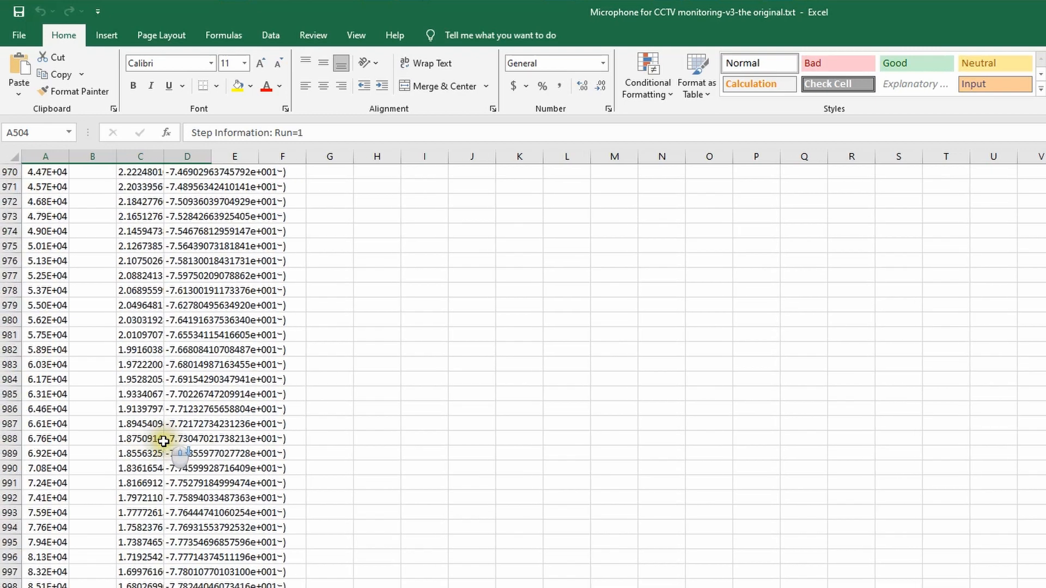
pyautogui.moveTo(37, 483); pyautogui.dragTo(152, 479)
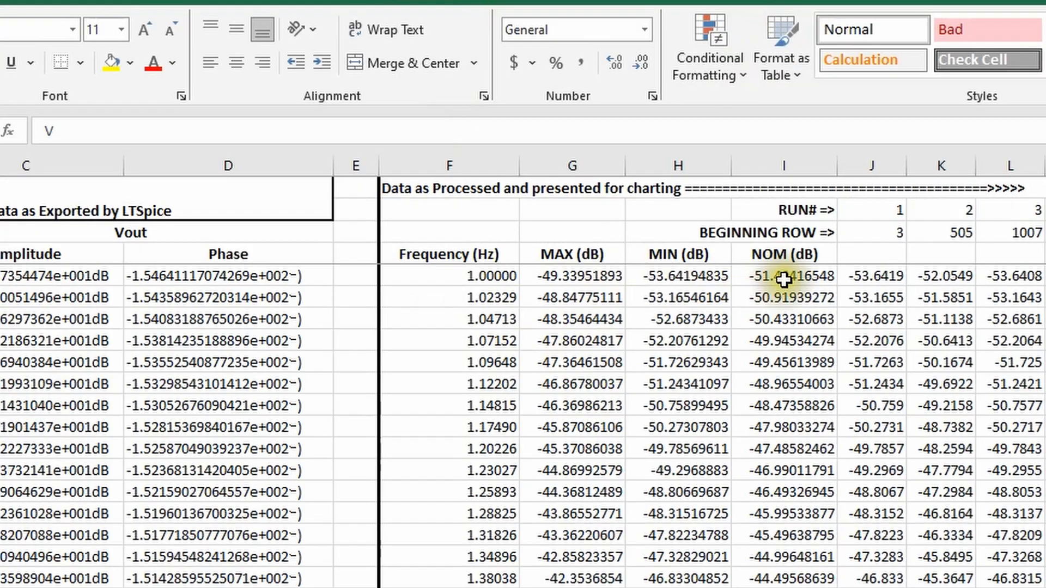
# Inspect the formulas that extract the 1 Hz amplitude for runs 1, 2 and 3 in the processed data table.
pyautogui.click(881, 276)
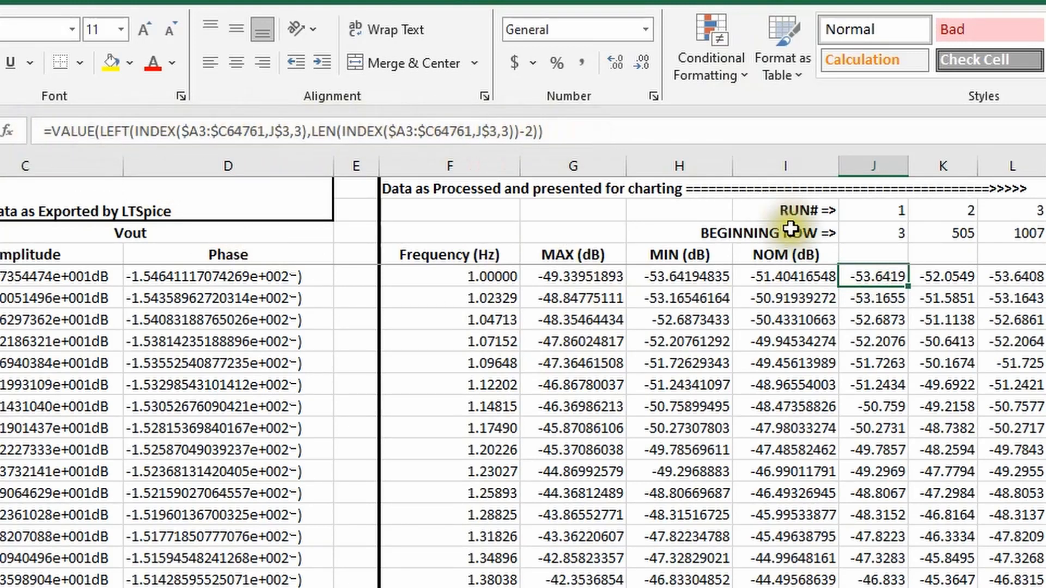
pyautogui.click(975, 277)
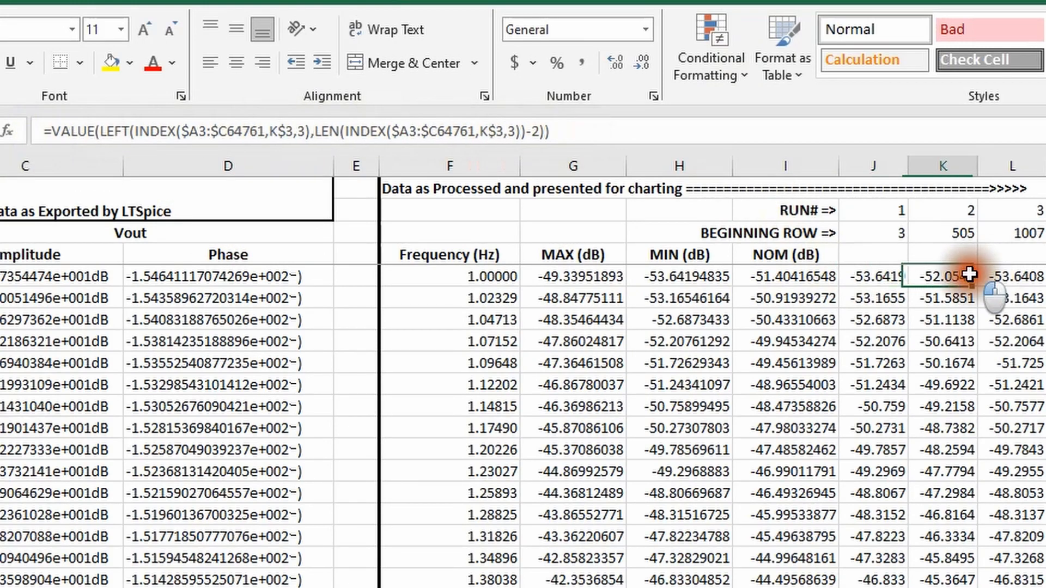
pyautogui.click(1006, 279)
pyautogui.click(1037, 292)
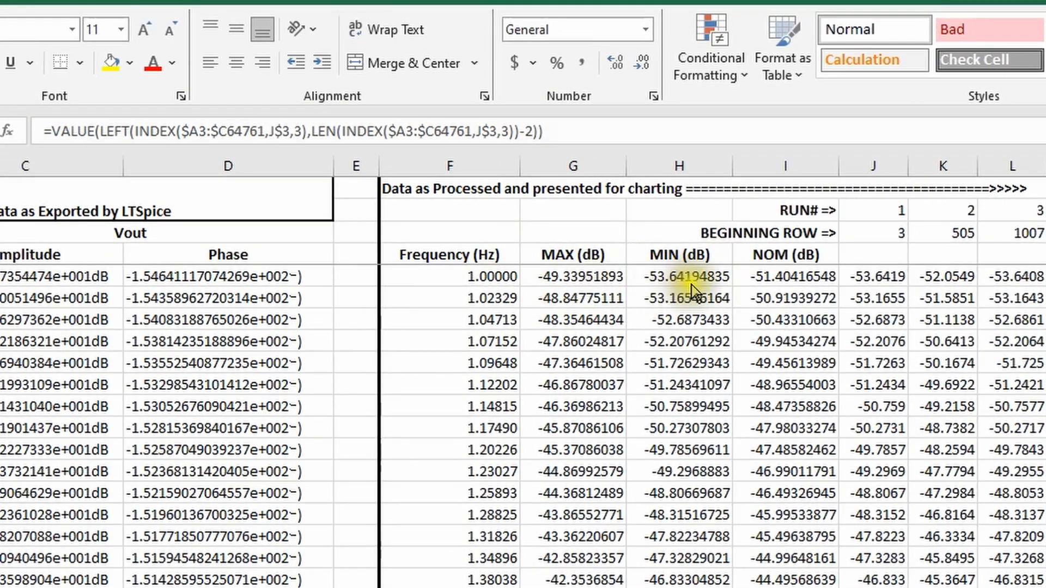
# Inspect the MAX (dB), MIN (dB) and NOM (dB) formulas in the 1 Hz row of the processed data.
pyautogui.click(555, 285)
pyautogui.click(560, 276)
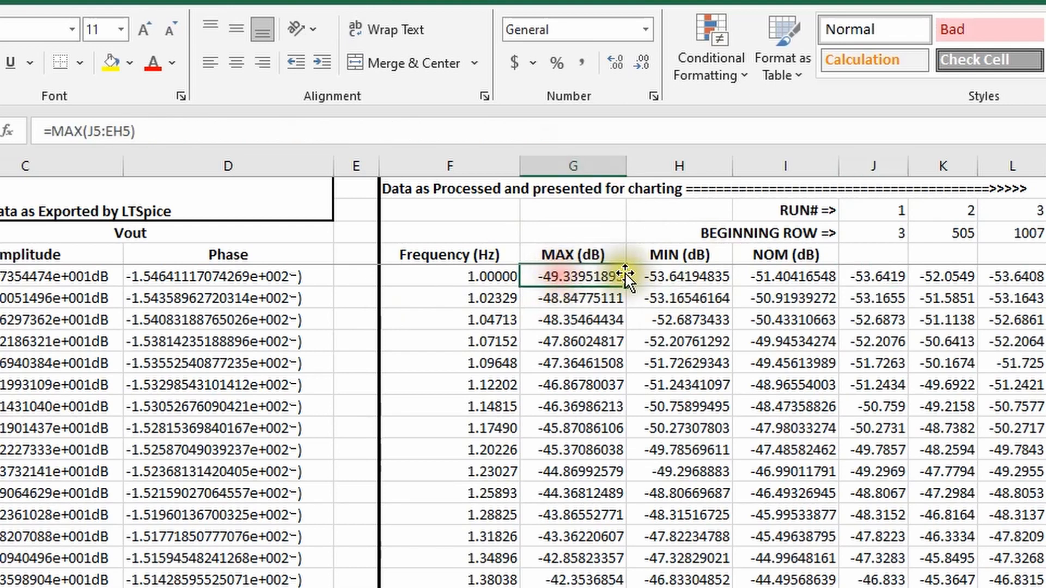
pyautogui.click(680, 280)
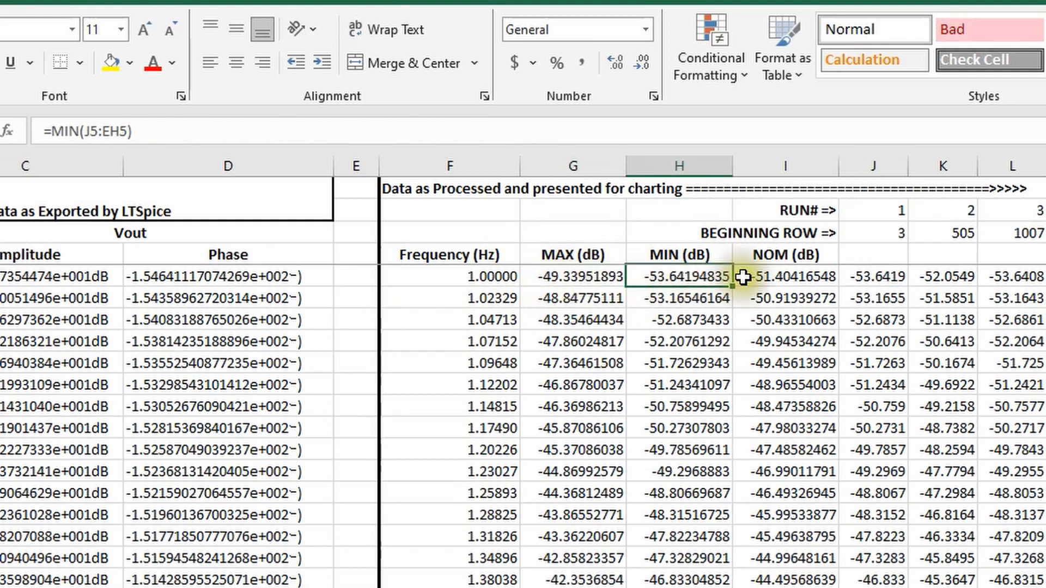
pyautogui.click(770, 276)
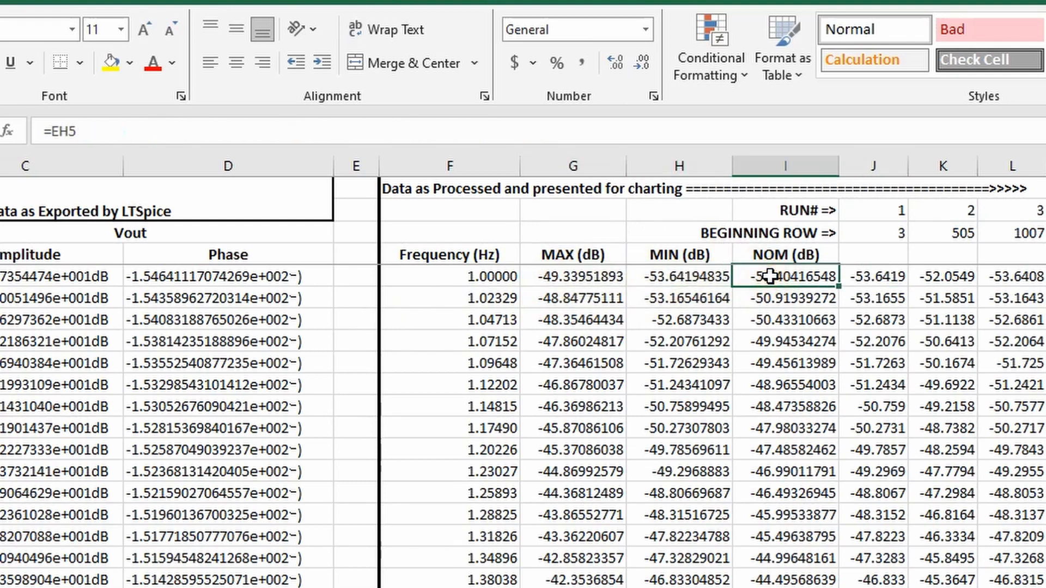